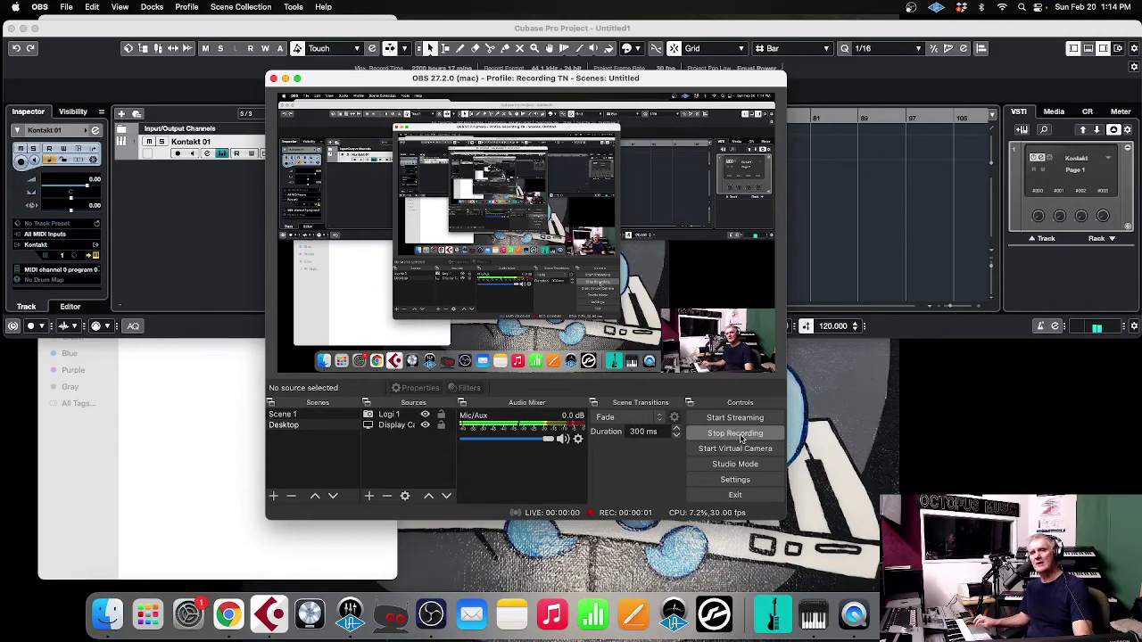
Minimize the OBS window so the Kontakt 01 project is uncovered
{"action": "left_click", "coordinate": [286, 78]}
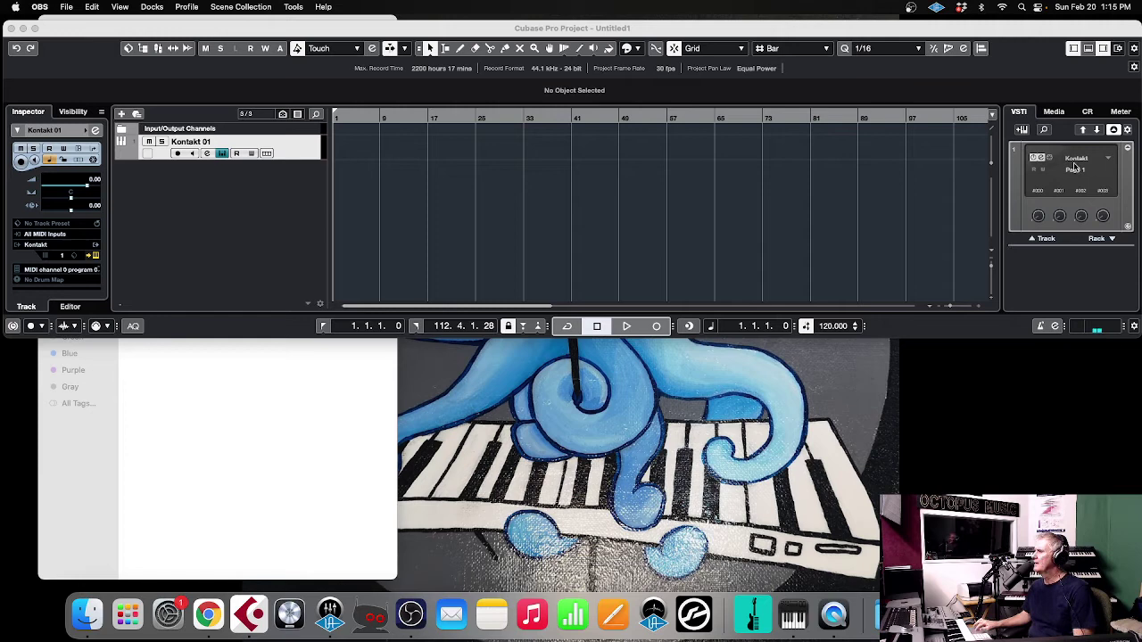
Load the GuerriniSIIPresidentTM accordion from the Accordion TM quick-load folder into Kontakt
{"action": "left_click", "coordinate": [222, 153]}
{"action": "left_click", "coordinate": [221, 153]}
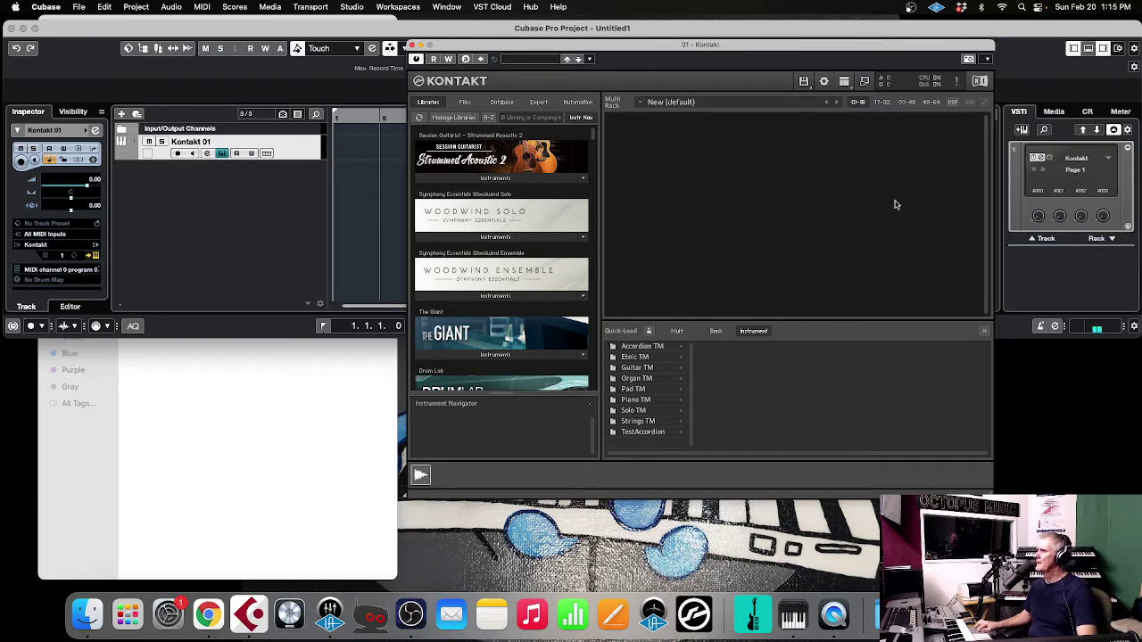
{"action": "left_click", "coordinate": [642, 348]}
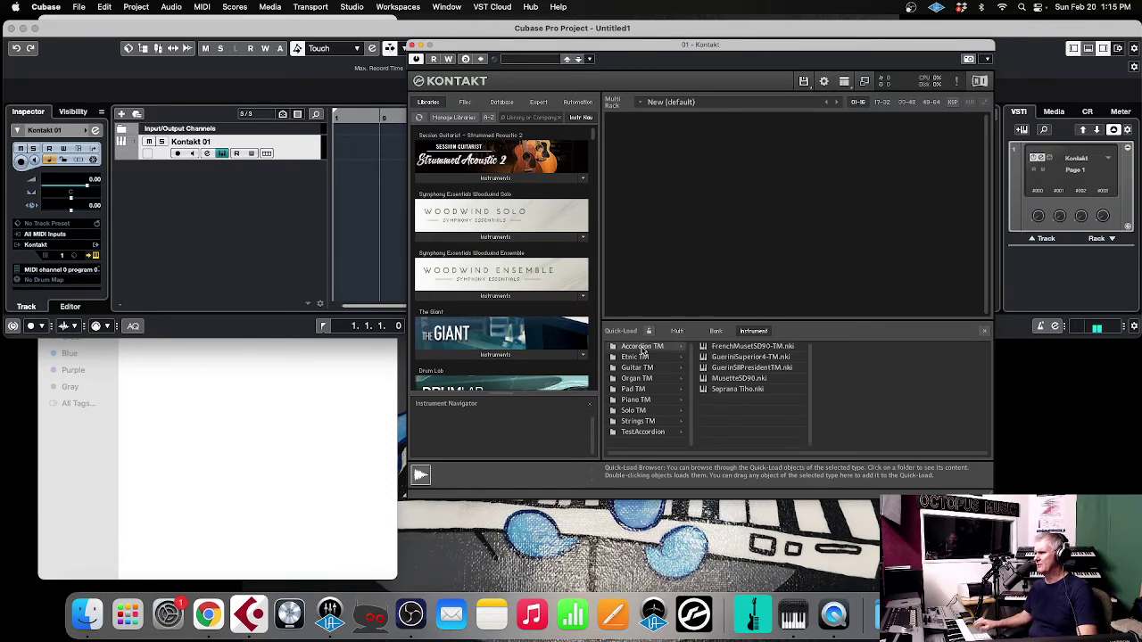
{"action": "double_click", "coordinate": [739, 369]}
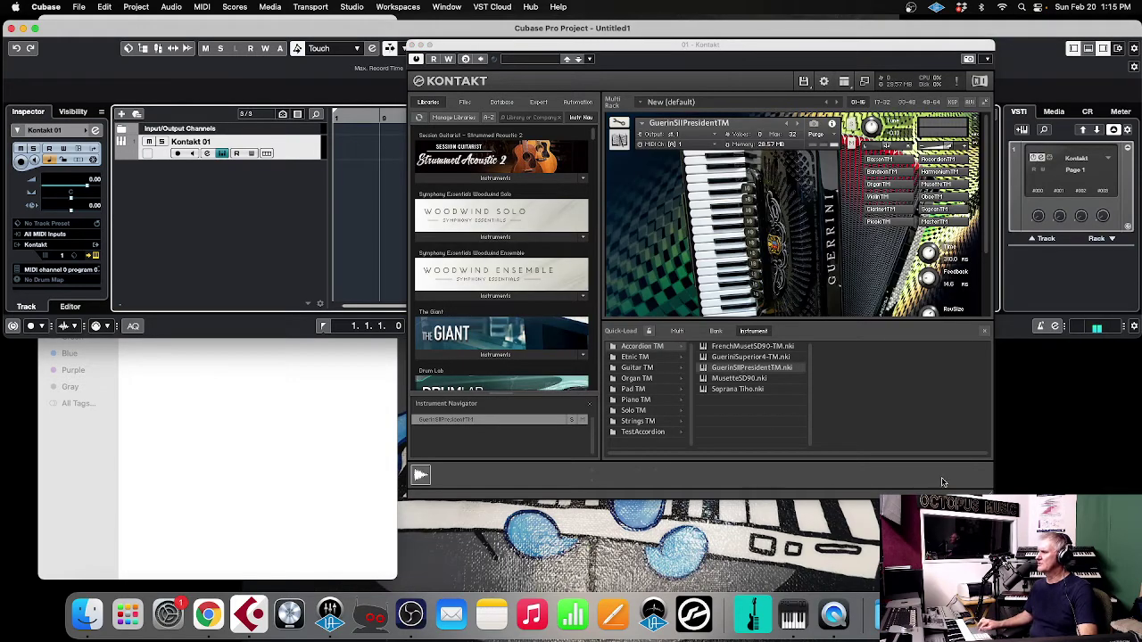
{"action": "left_click", "coordinate": [985, 332]}
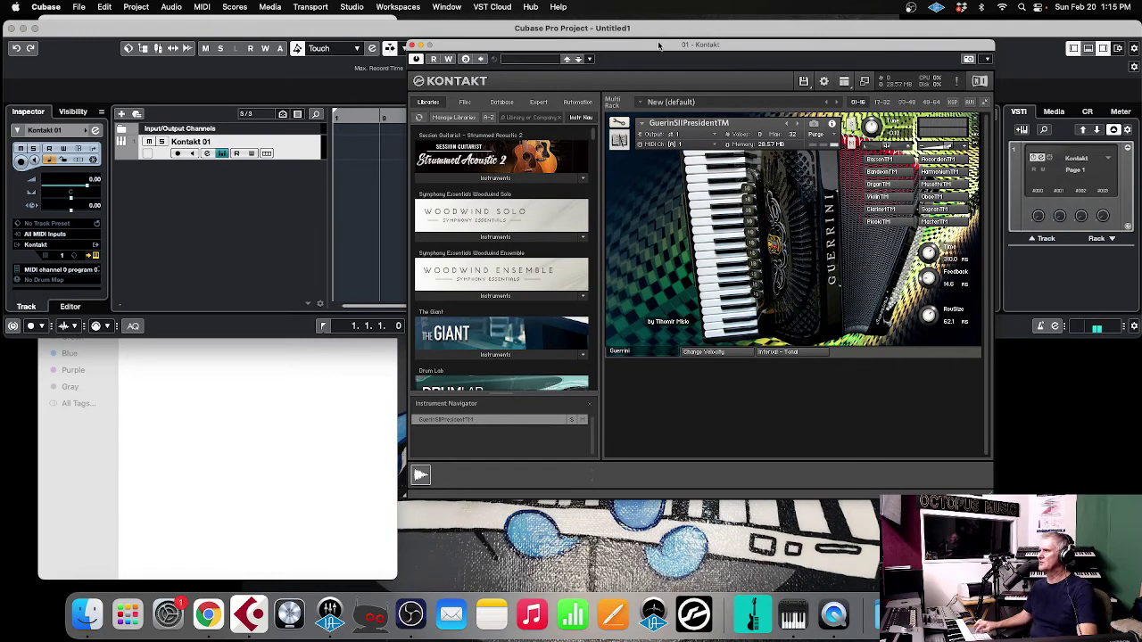
Shift the Kontakt window left, clear Finder away, and record-arm the Kontakt 01 track
{"action": "left_click_drag", "start_coordinate": [654, 47], "coordinate": [536, 44]}
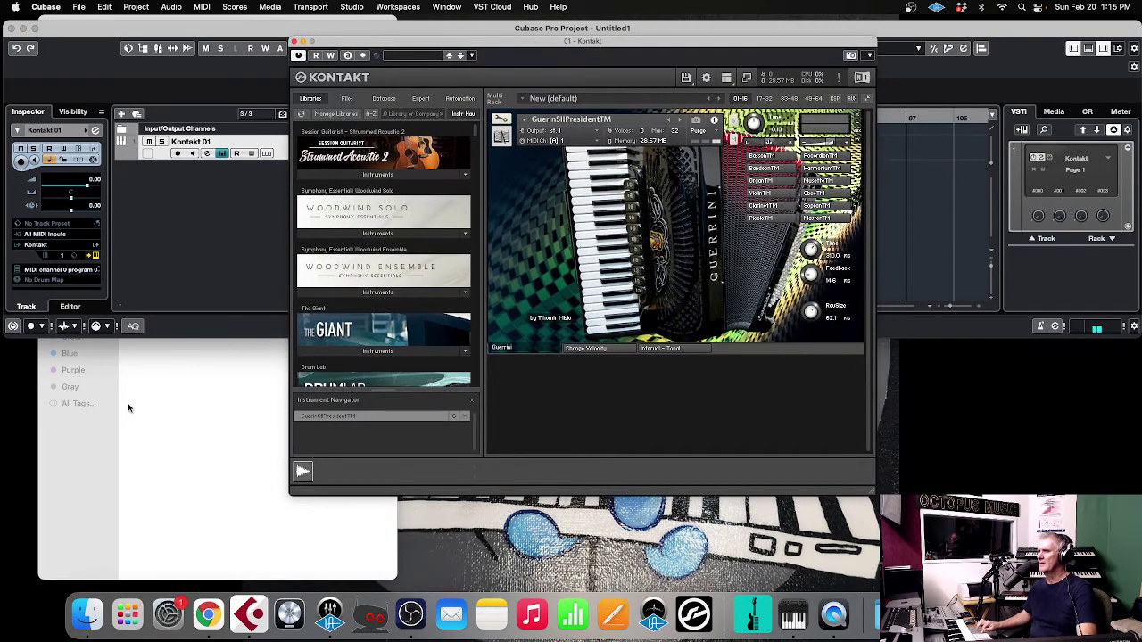
{"action": "left_click", "coordinate": [72, 474]}
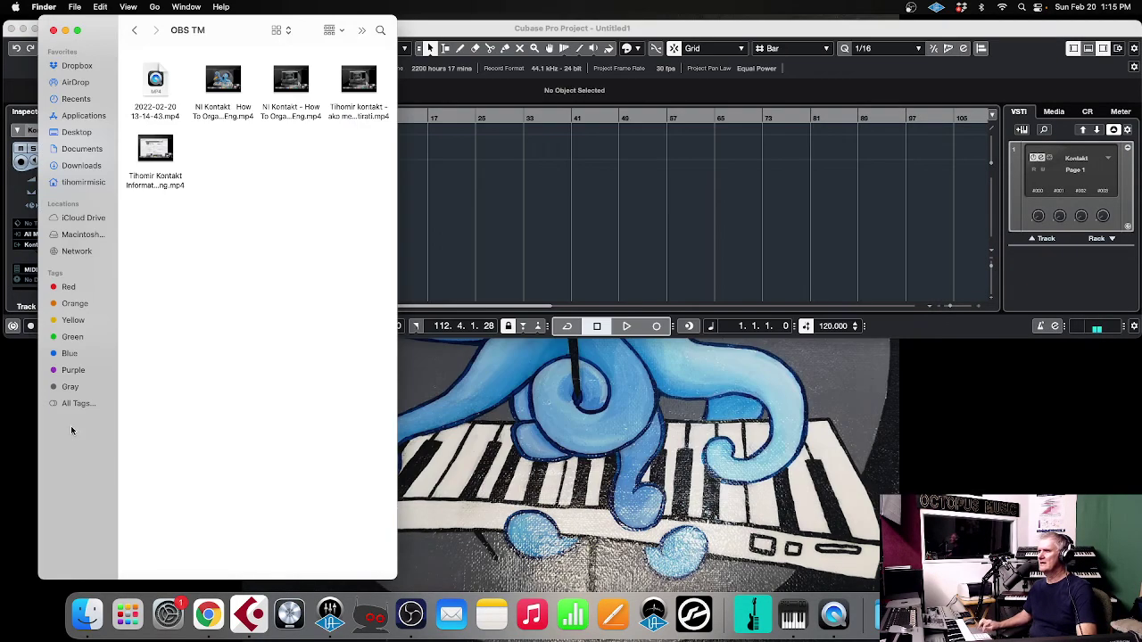
{"action": "left_click", "coordinate": [65, 30]}
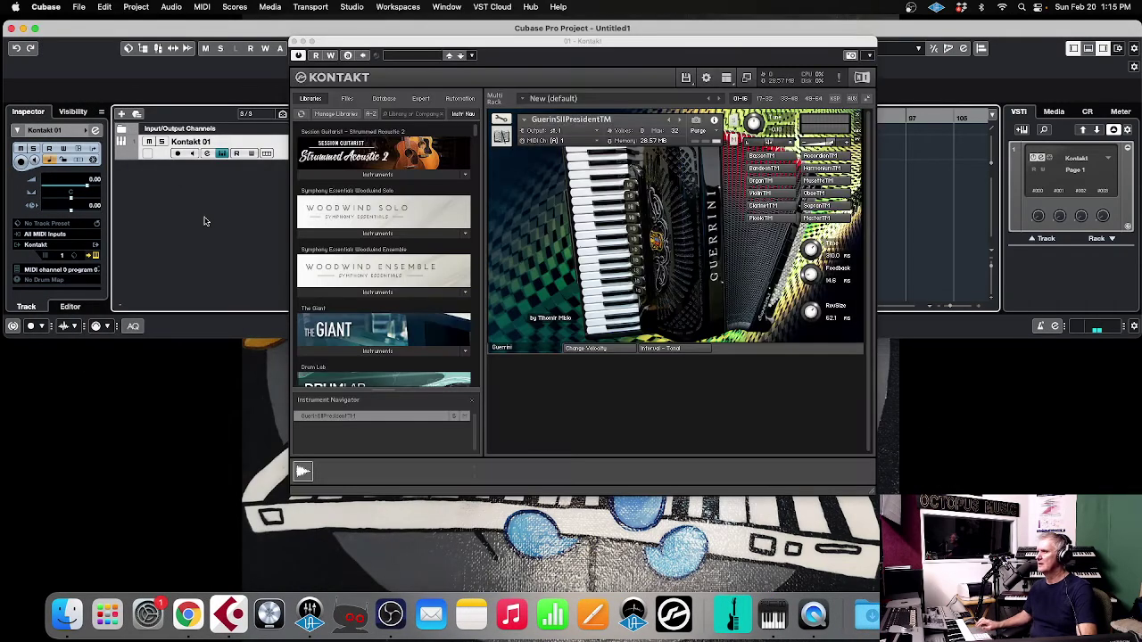
{"action": "left_click", "coordinate": [23, 28]}
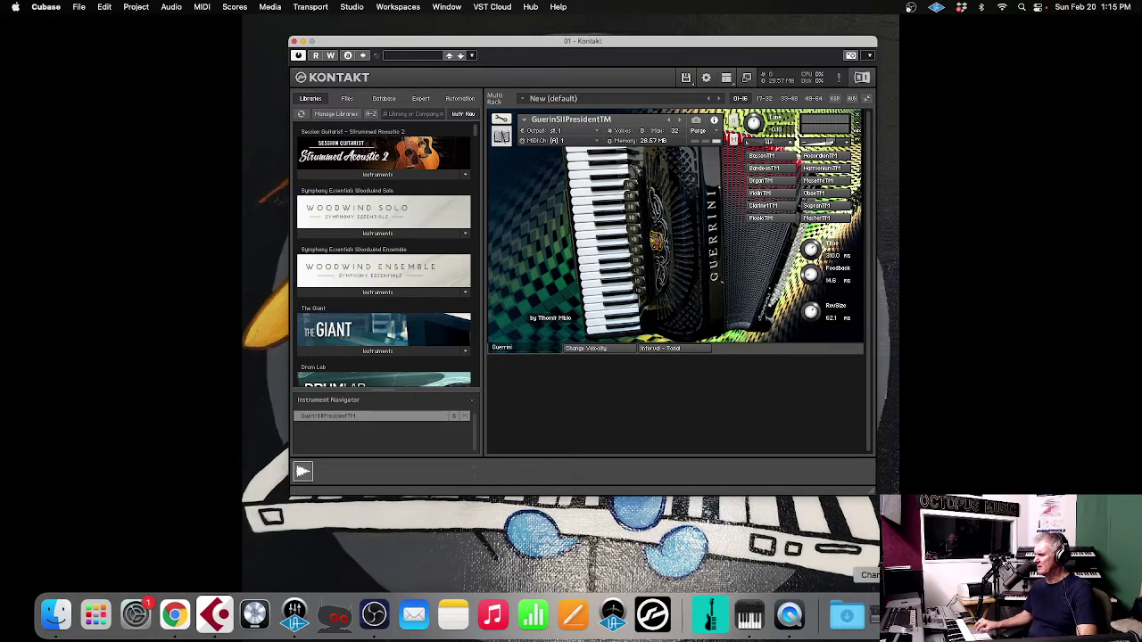
{"action": "left_click", "coordinate": [896, 614]}
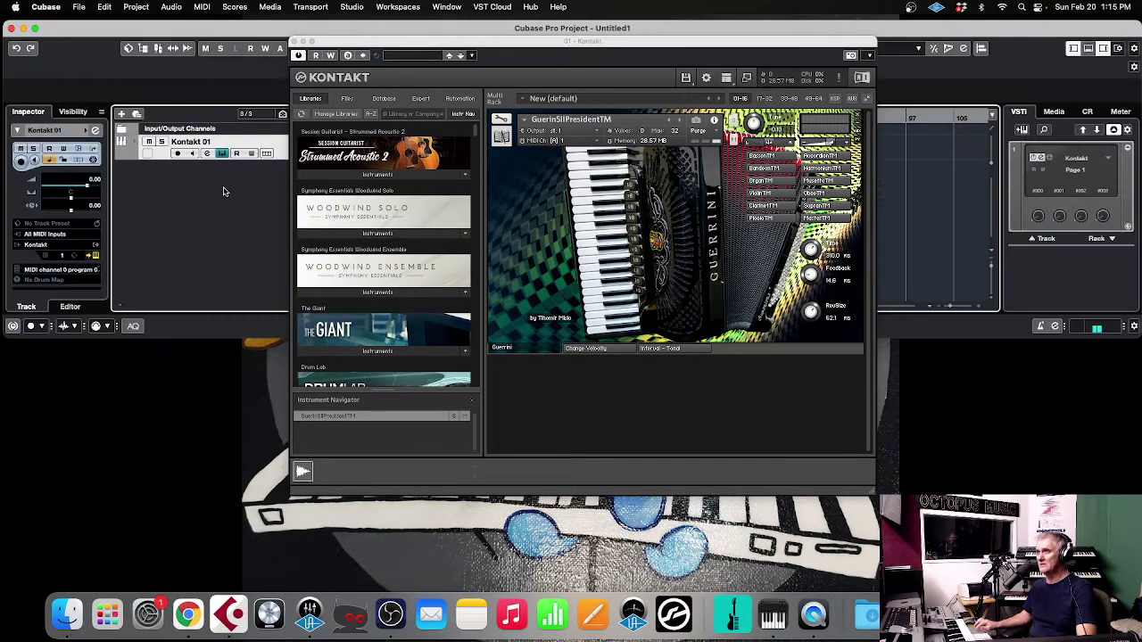
{"action": "left_click", "coordinate": [178, 154]}
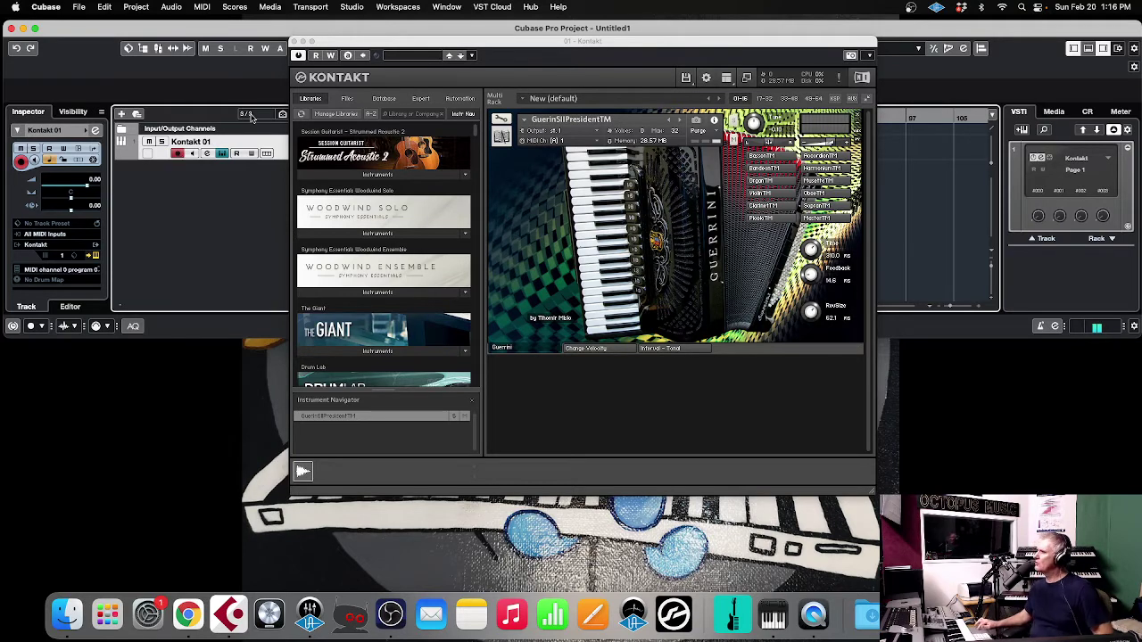
Select the BassonTM register, then click the neighbouring register button
{"action": "left_click", "coordinate": [773, 157]}
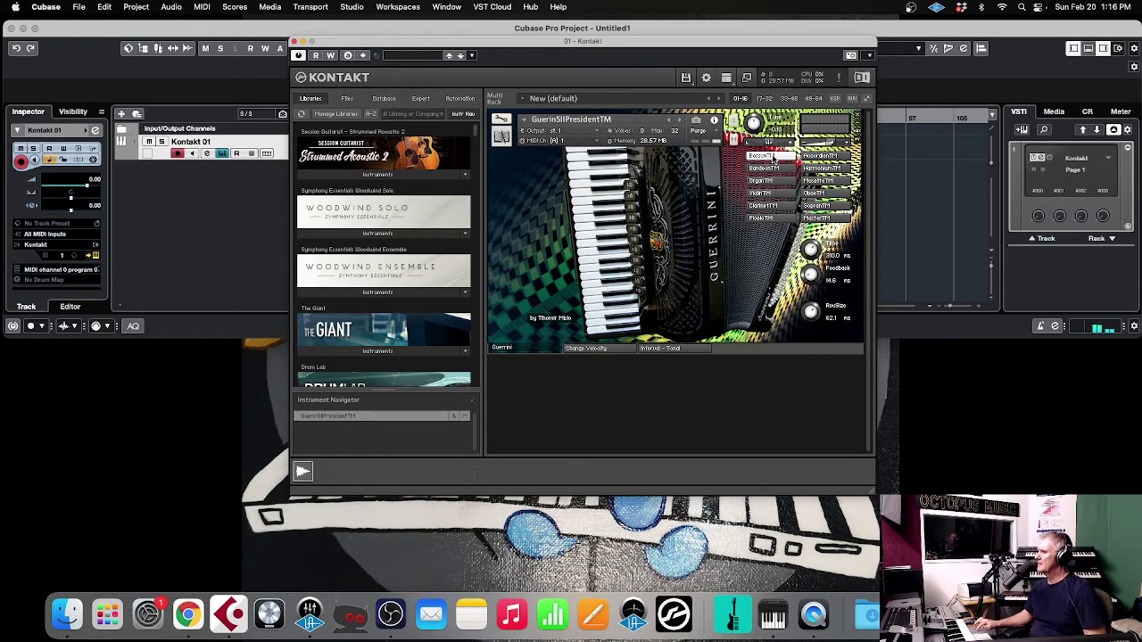
{"action": "left_click", "coordinate": [830, 157]}
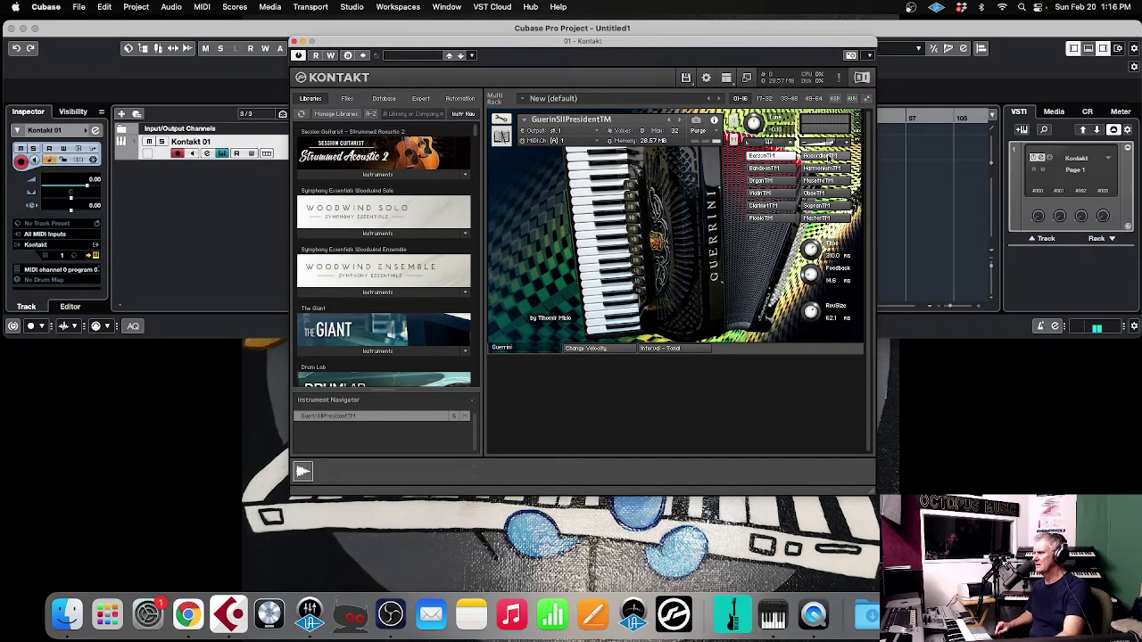
Select the AccordionTM register on the Guerrini panel
{"action": "left_click", "coordinate": [830, 156]}
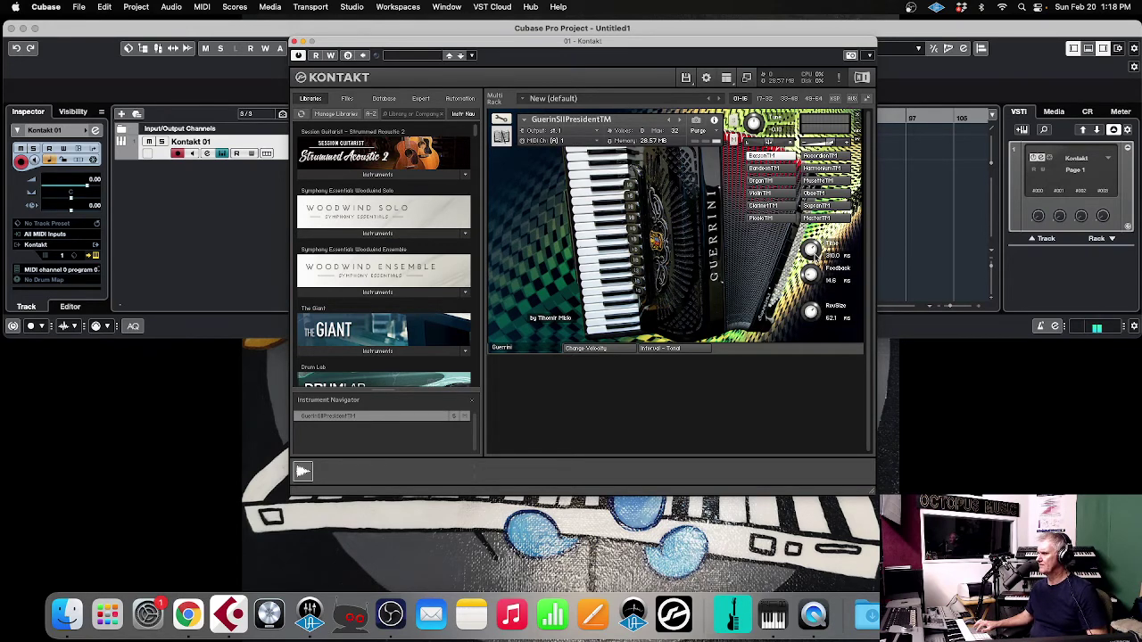
Set delay time to 5.0 ms, delay feedback to zero, and reverb size to 0.0
{"action": "left_click_drag", "start_coordinate": [813, 253], "coordinate": [814, 370]}
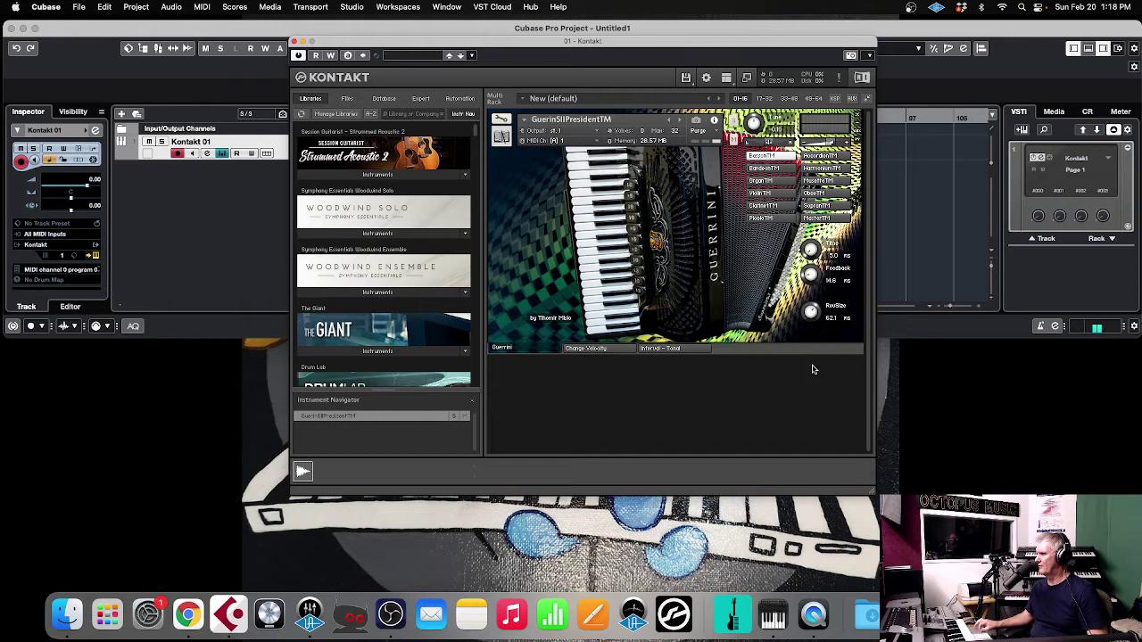
{"action": "left_click_drag", "start_coordinate": [807, 276], "coordinate": [800, 365]}
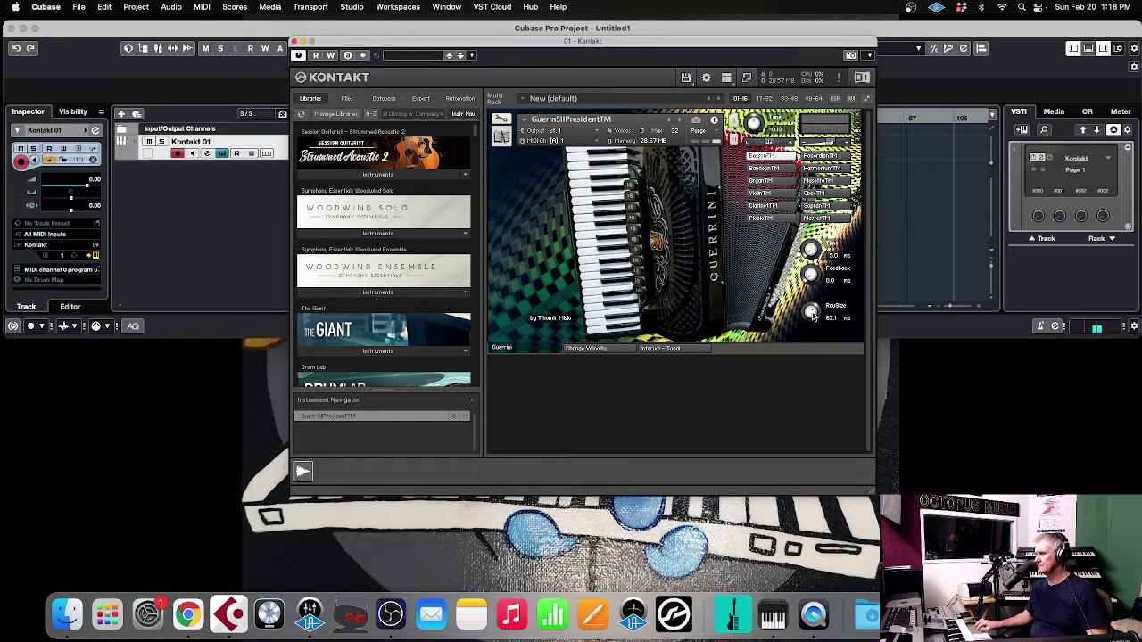
{"action": "left_click_drag", "start_coordinate": [812, 314], "coordinate": [784, 522]}
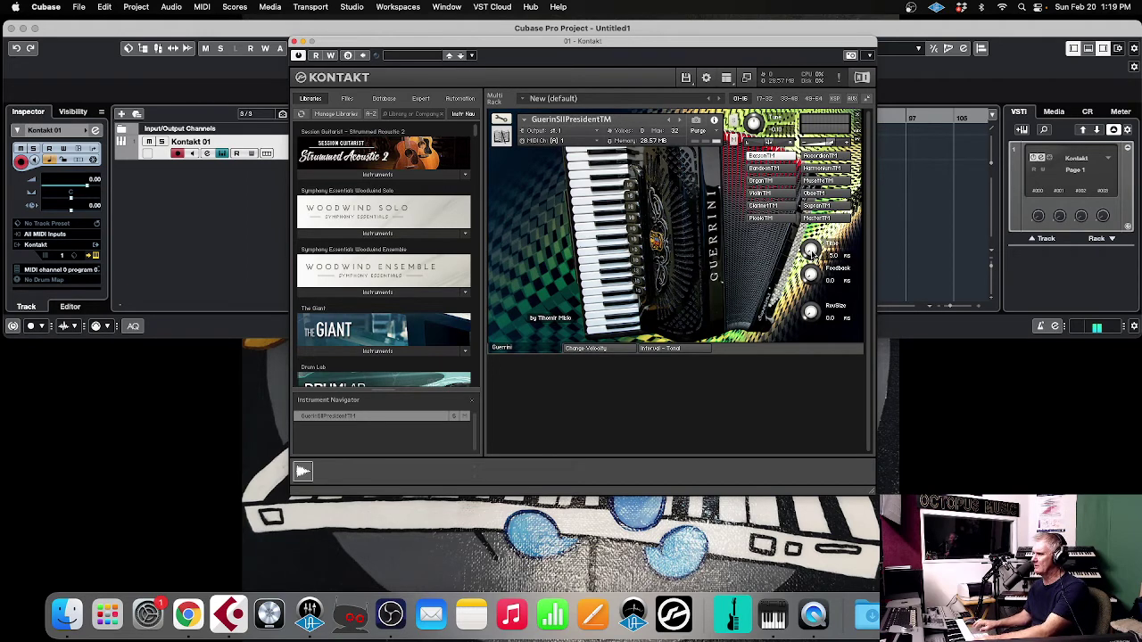
Set delay time to about 184 ms, feedback to 16.3, and reverb size to 30.4
{"action": "left_click_drag", "start_coordinate": [812, 252], "coordinate": [825, 145]}
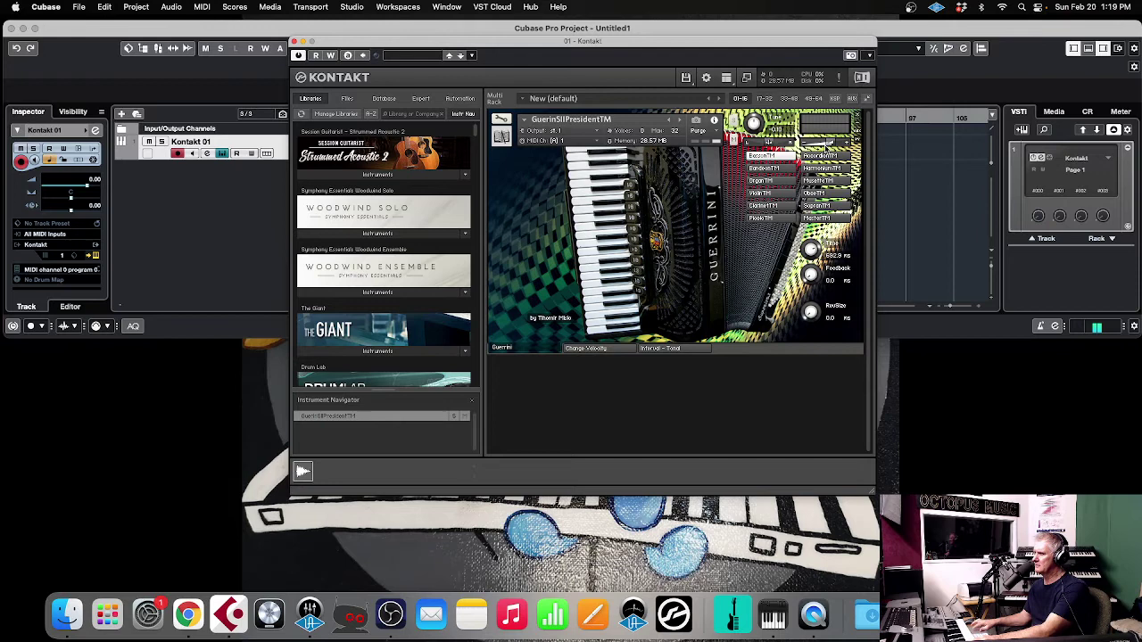
{"action": "mouse_move", "coordinate": [810, 275]}
{"action": "left_mouse_down"}
{"action": "mouse_move", "coordinate": [811, 254]}
{"action": "mouse_move", "coordinate": [810, 270]}
{"action": "left_mouse_up"}
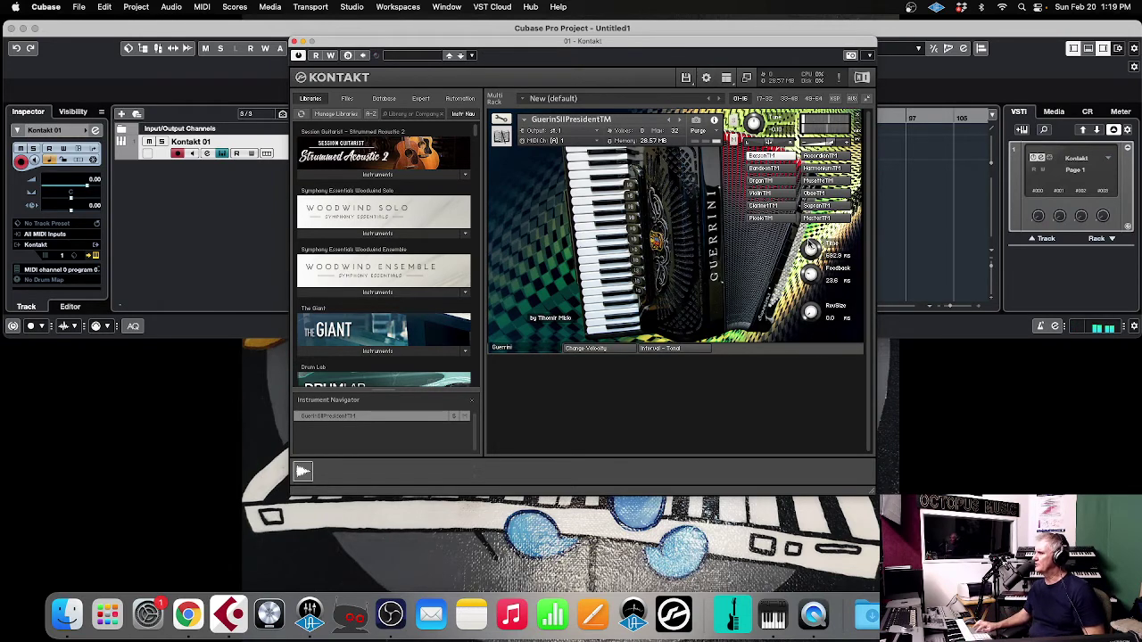
{"action": "mouse_move", "coordinate": [809, 259]}
{"action": "left_mouse_down"}
{"action": "mouse_move", "coordinate": [810, 289]}
{"action": "mouse_move", "coordinate": [814, 279]}
{"action": "left_mouse_up"}
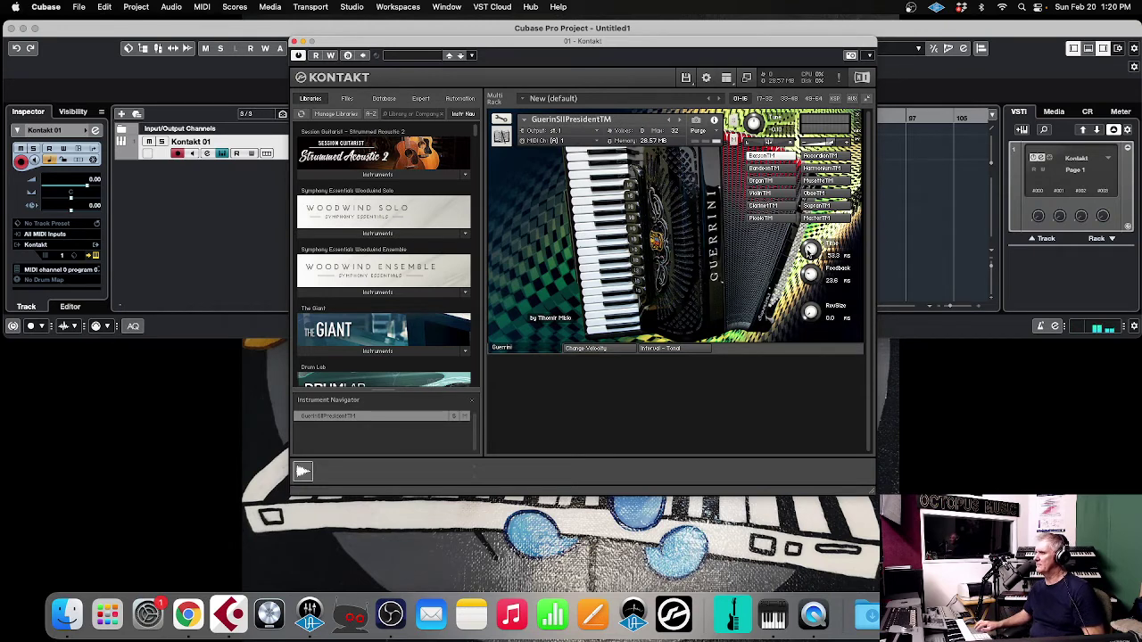
{"action": "left_click_drag", "start_coordinate": [808, 312], "coordinate": [822, 235]}
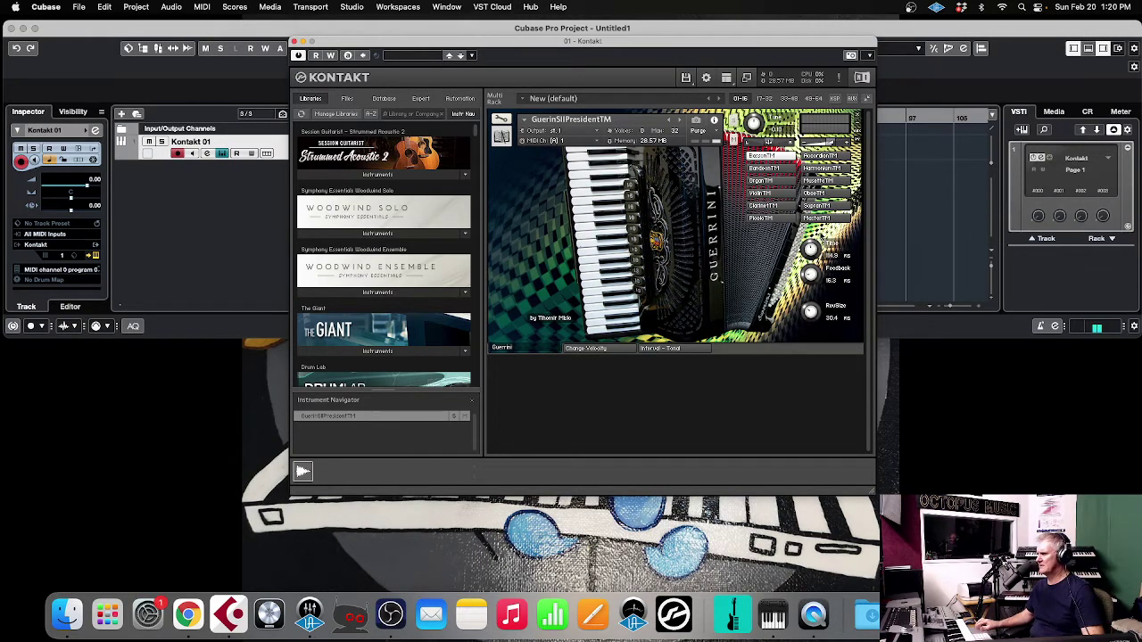
View the Change Velocity curve, then the Interval - Tonal page (interval 0, key C, Major)
{"action": "left_click", "coordinate": [587, 349]}
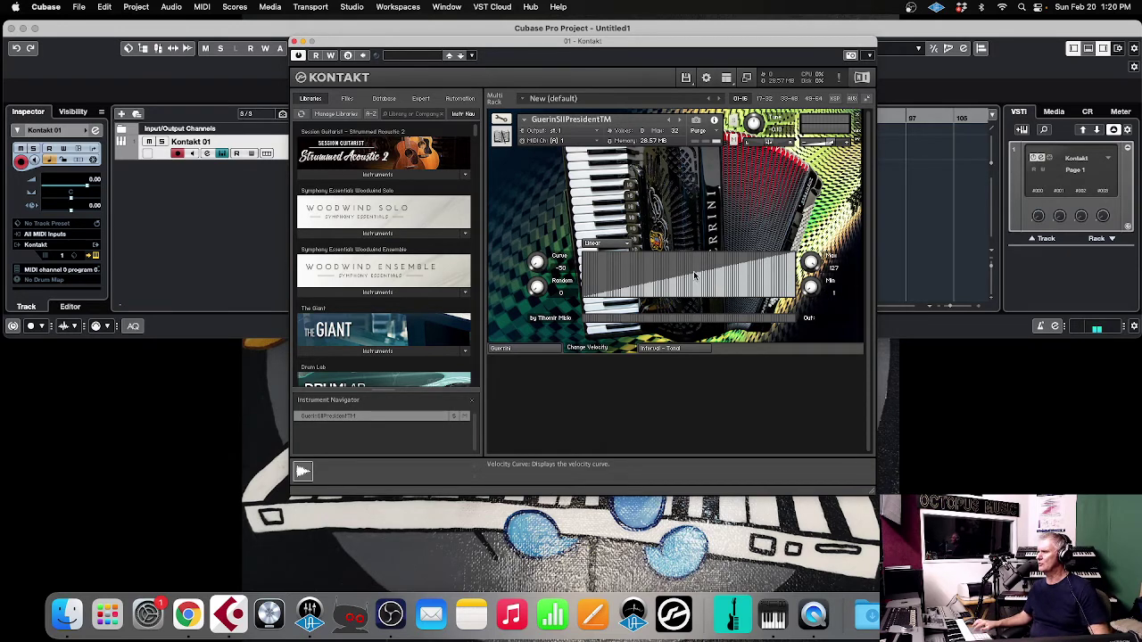
{"action": "left_click", "coordinate": [658, 348]}
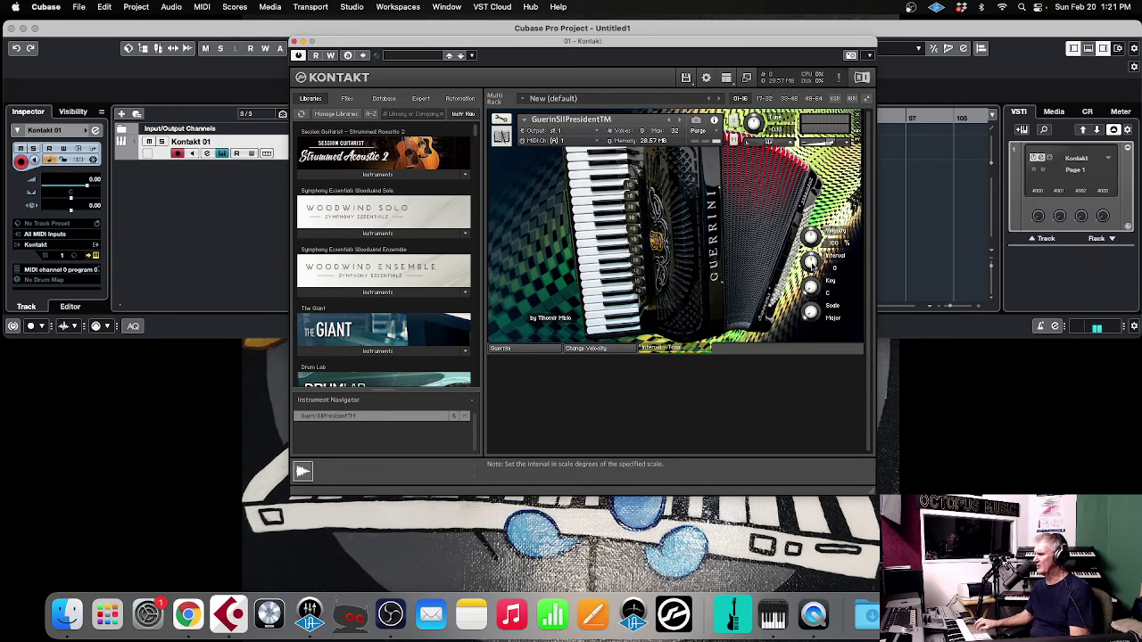
Raise the harmony Interval knob to 2
{"action": "mouse_move", "coordinate": [813, 265]}
{"action": "left_mouse_down"}
{"action": "mouse_move", "coordinate": [812, 246]}
{"action": "mouse_move", "coordinate": [817, 266]}
{"action": "left_mouse_up"}
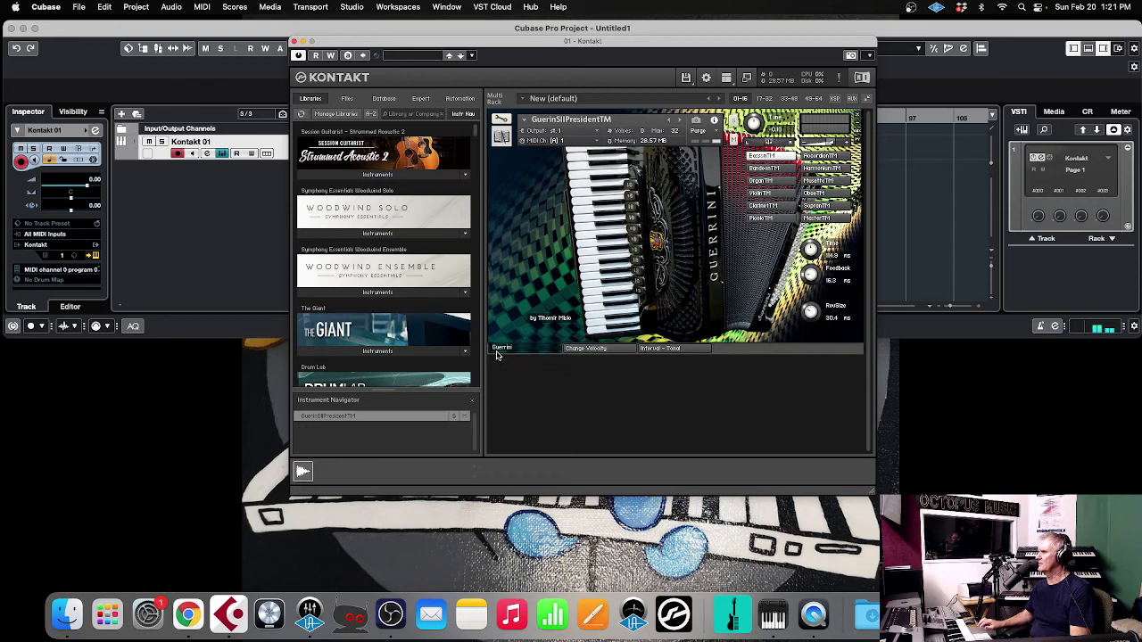
Raise reverb size to 66.4 and delay feedback to 20.6 ms
{"action": "left_click_drag", "start_coordinate": [812, 318], "coordinate": [826, 233]}
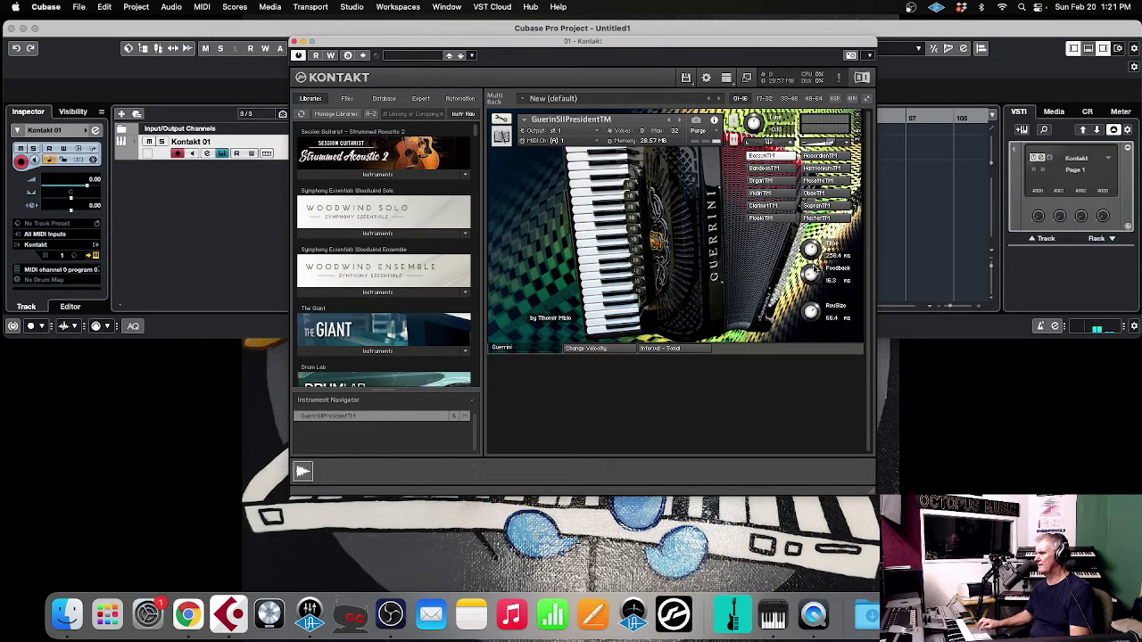
{"action": "left_click_drag", "start_coordinate": [812, 284], "coordinate": [811, 275]}
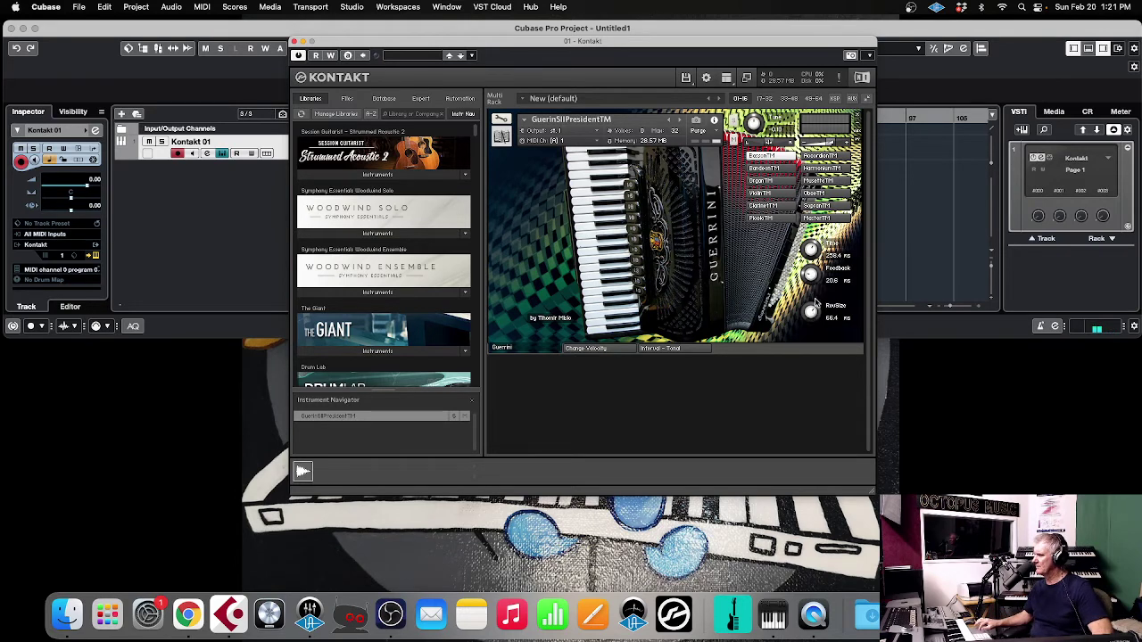
On the Interval - Tonal page, set the harmony key to Eb and the scale to HarMin
{"action": "left_click", "coordinate": [667, 349]}
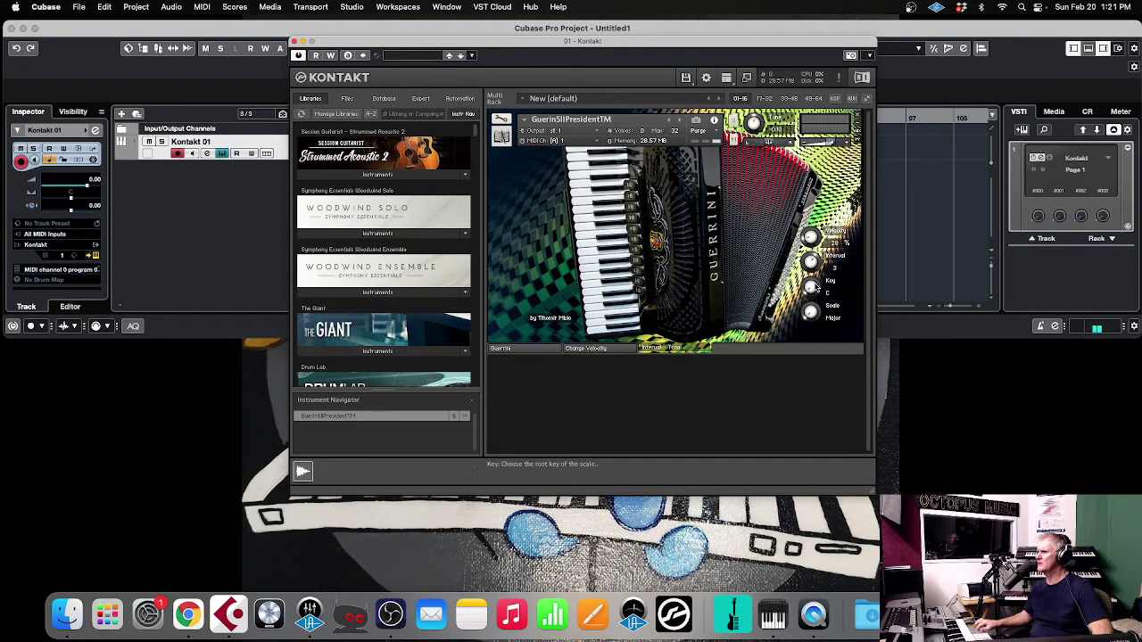
{"action": "left_click_drag", "start_coordinate": [814, 291], "coordinate": [808, 257]}
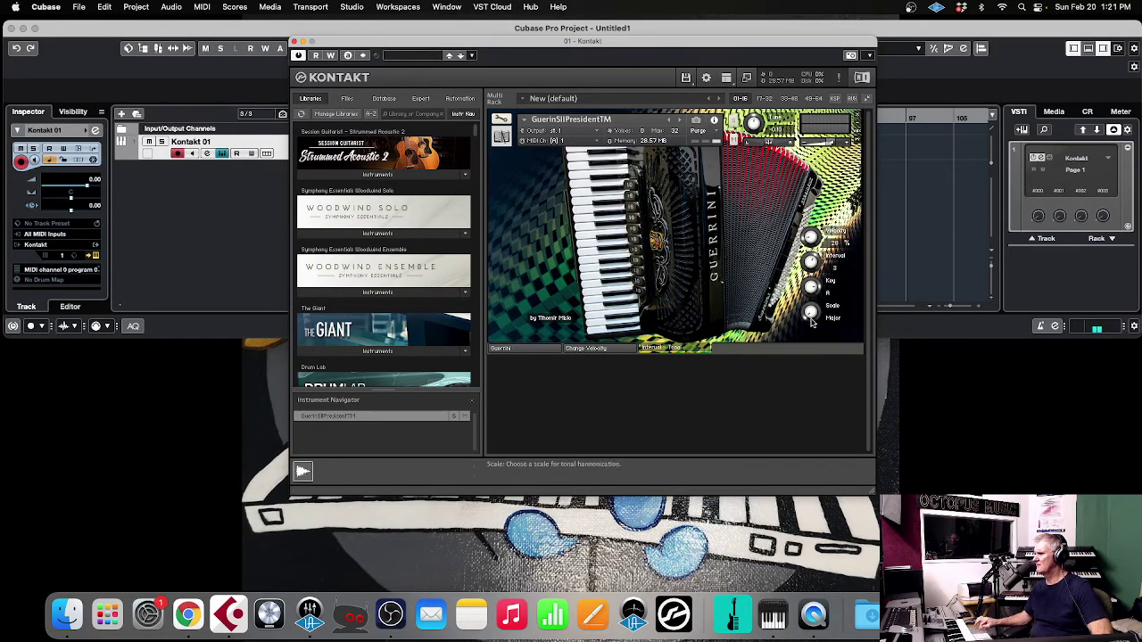
{"action": "left_click_drag", "start_coordinate": [810, 323], "coordinate": [810, 310]}
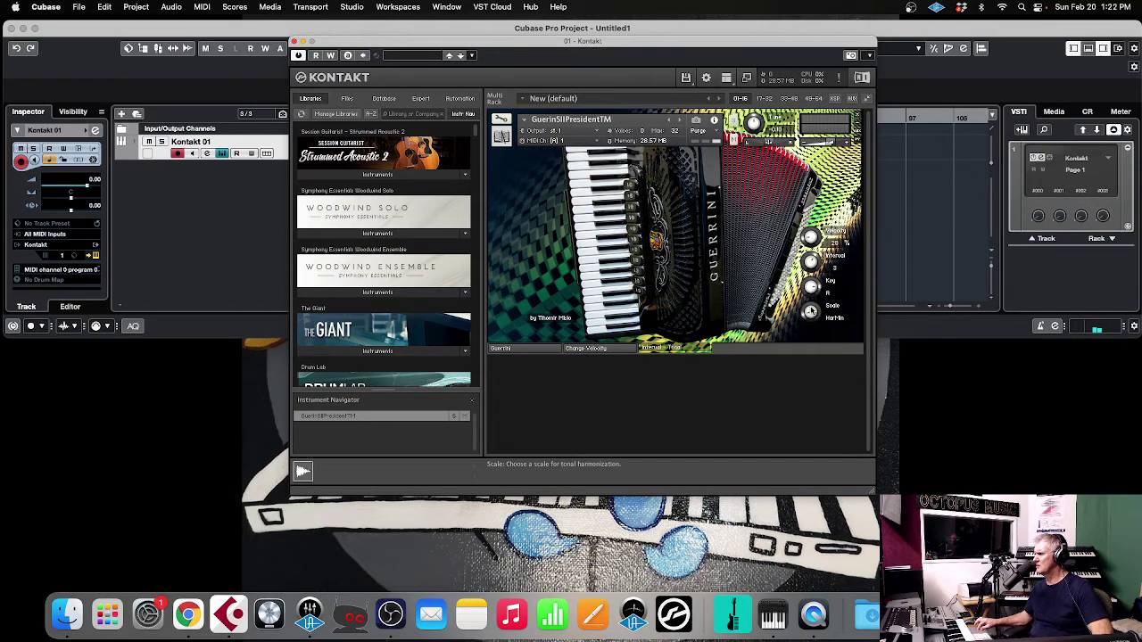
Return to the Guerrini main page showing registers, 258.4 ms delay and 66.4 reverb size
{"action": "left_click", "coordinate": [533, 351]}
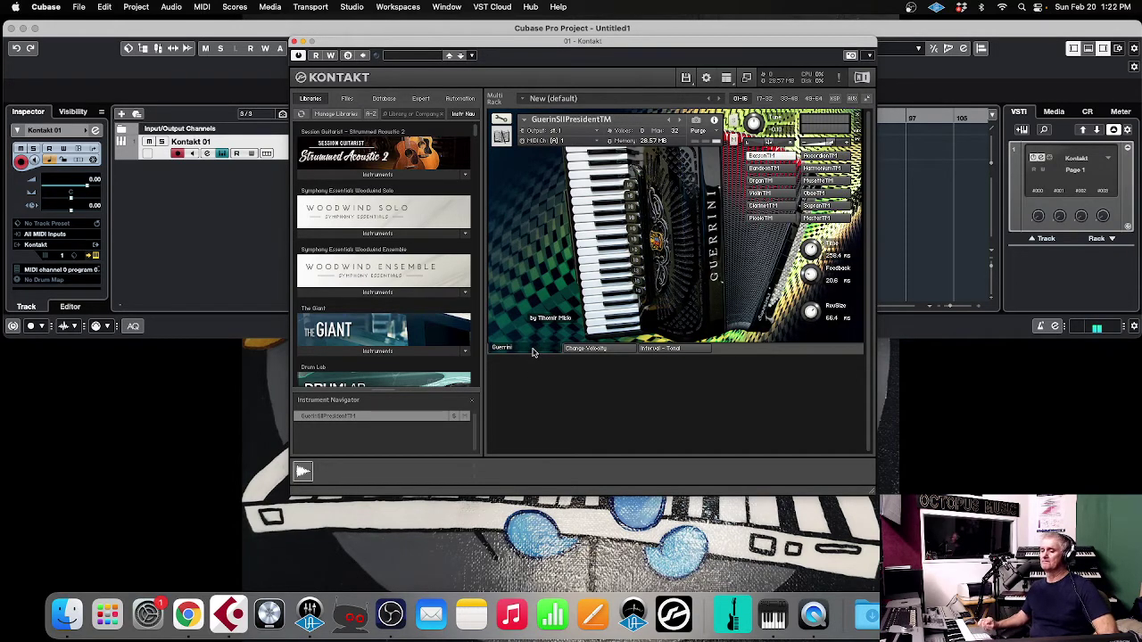